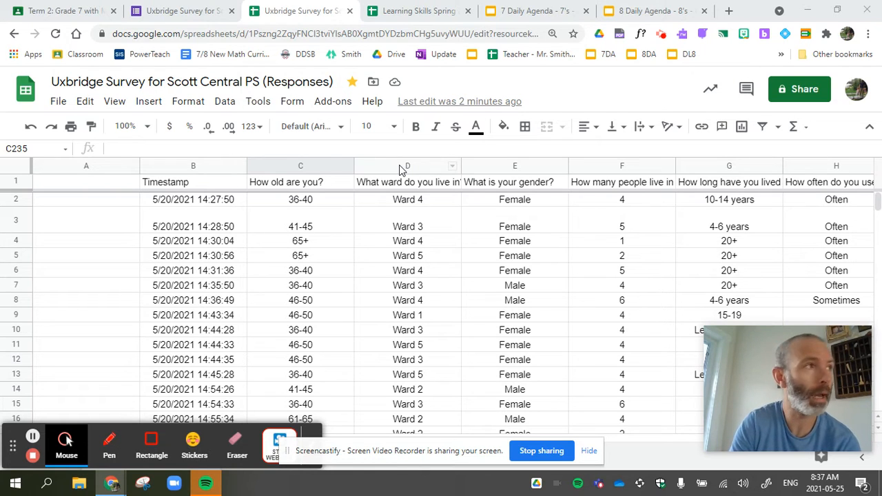
- Create a pivot table on a new sheet from the survey data range 'Form Responses 1'!B1:CO229
click(387, 220)
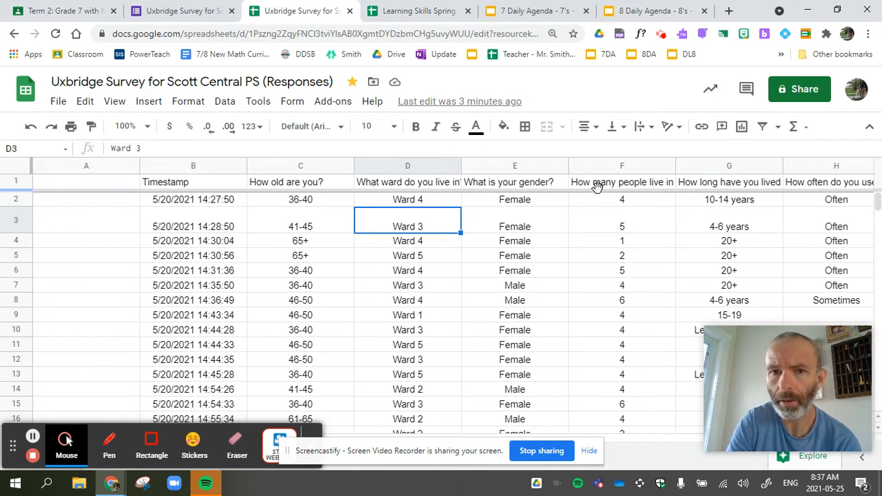
click(226, 101)
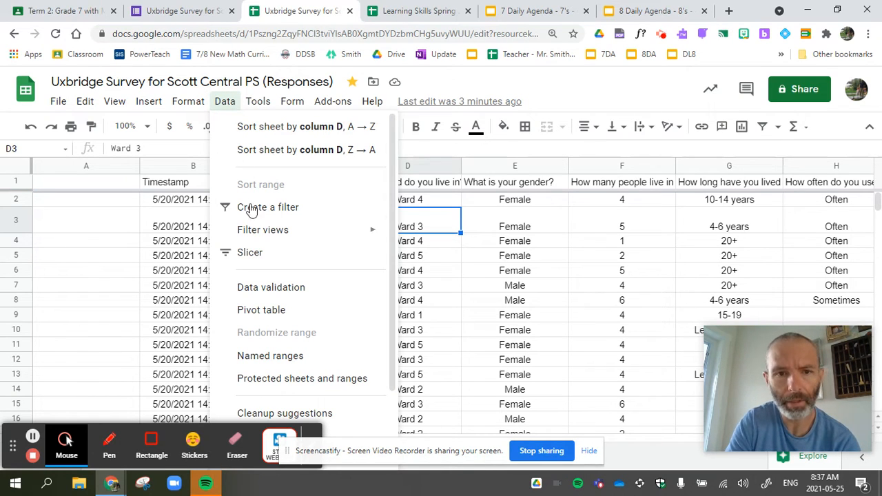
click(269, 311)
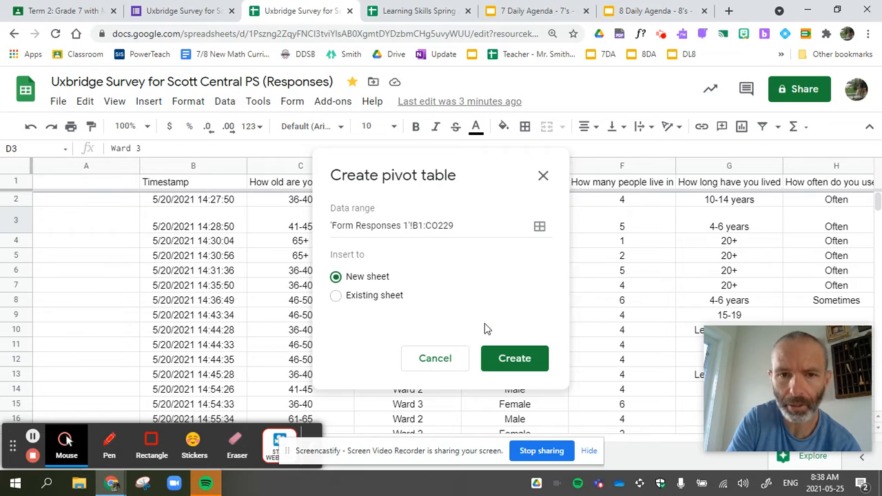
click(508, 360)
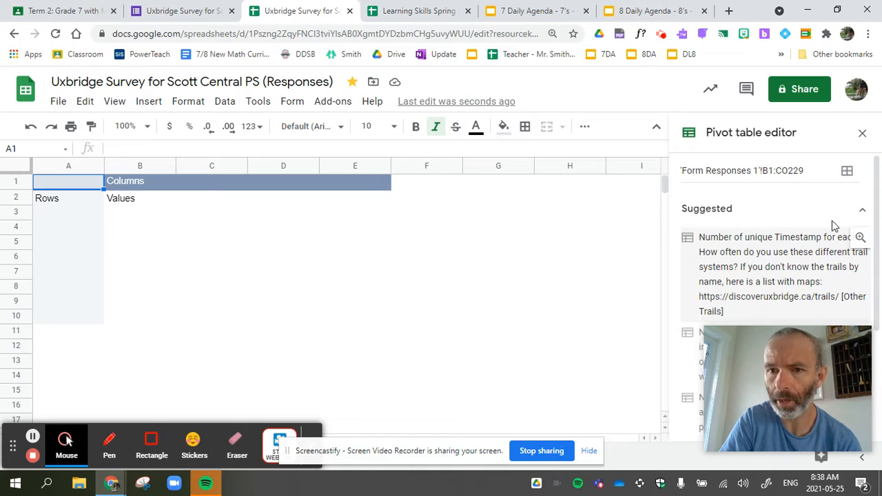
- Add the question "What ward do you live in?" as the pivot table's row field
scroll(755, 255, down, 2)
scroll(755, 246, down, 3)
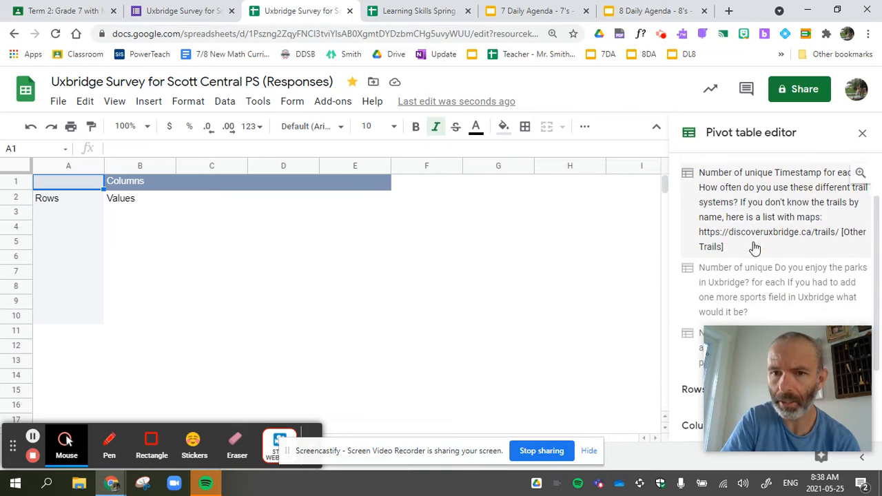
scroll(755, 246, down, 1)
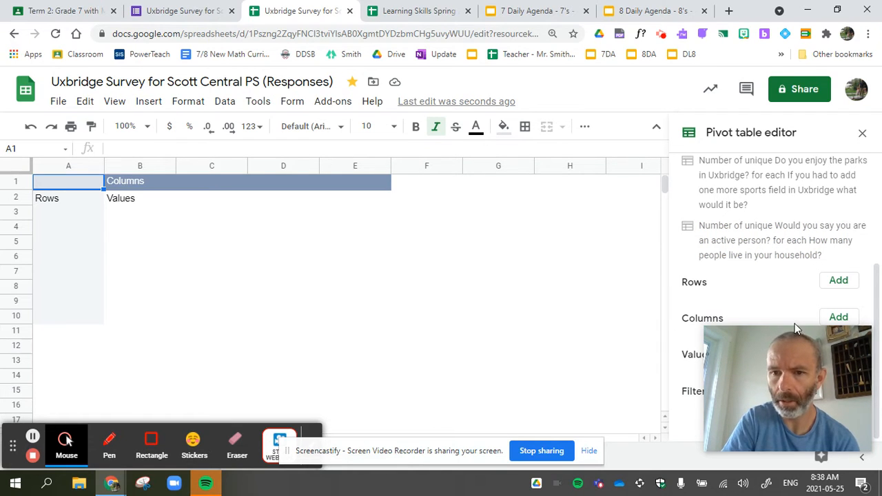
mouse_move(773, 376)
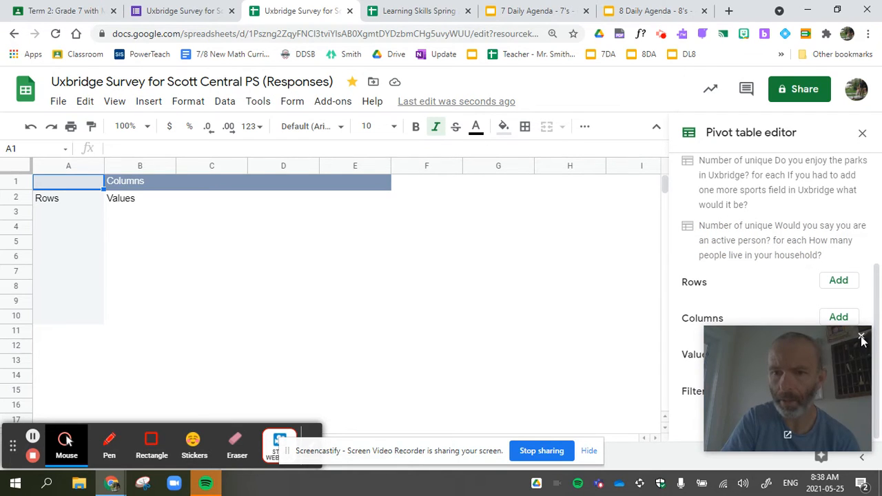
click(839, 281)
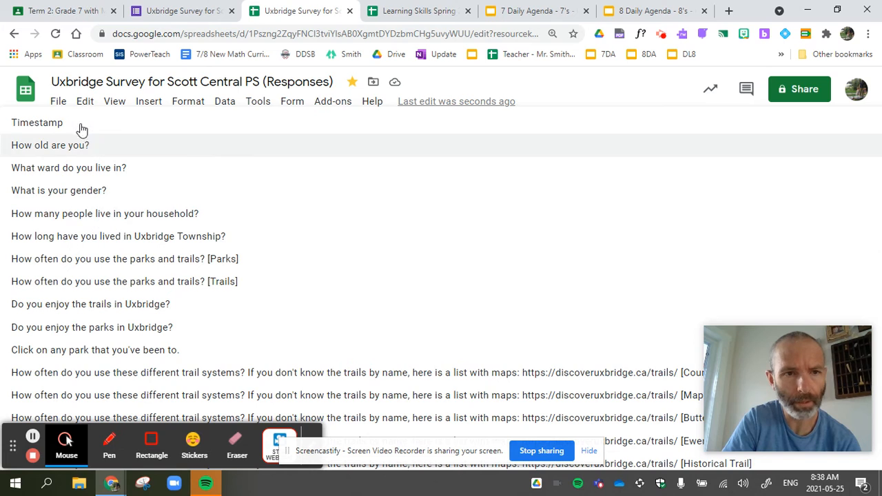
click(61, 169)
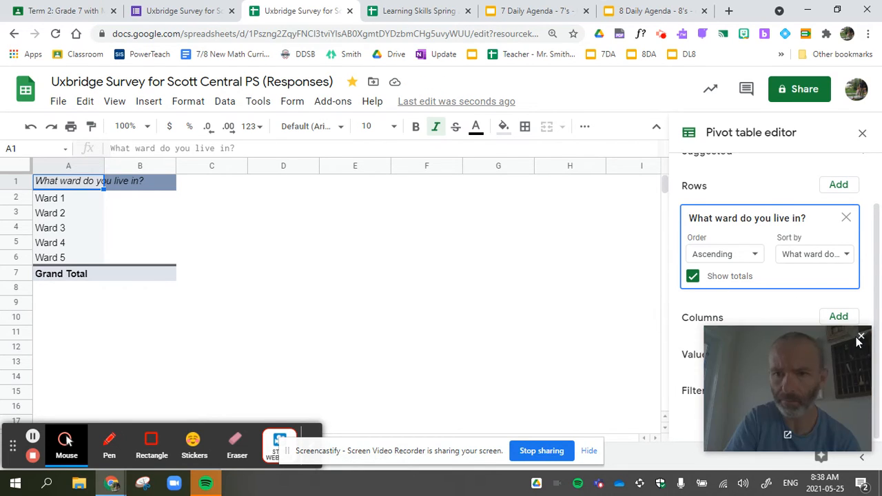
- Add "What ward do you live in?" as the pivot table's value field, summarized by COUNTA
click(860, 337)
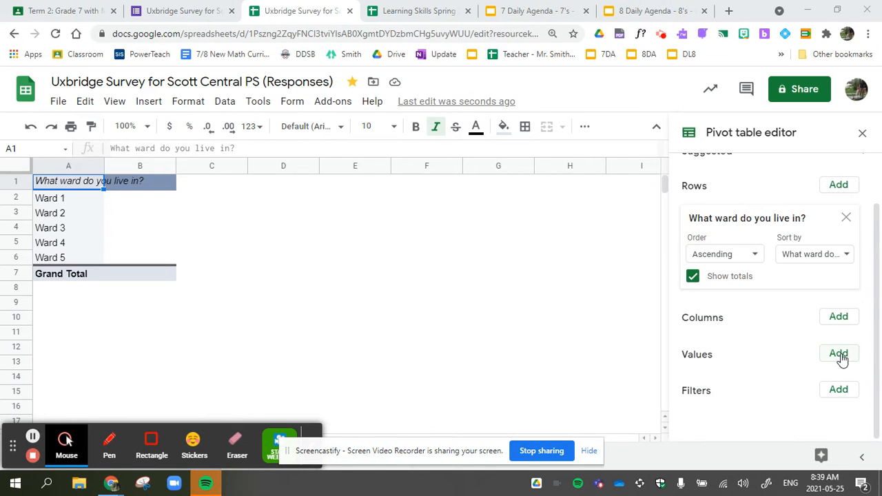
click(839, 354)
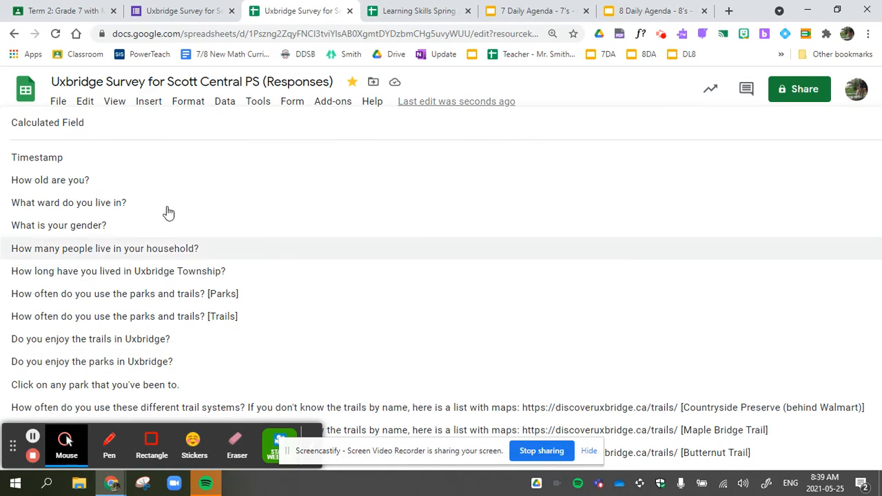
click(147, 201)
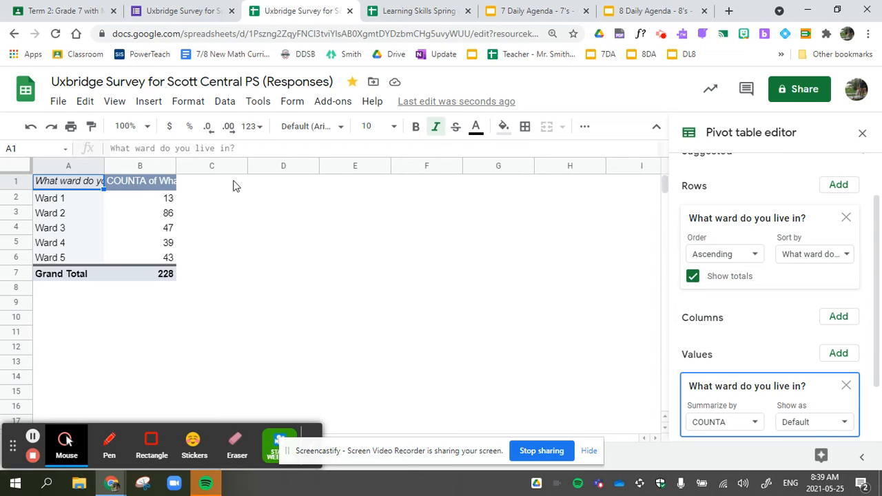
click(755, 425)
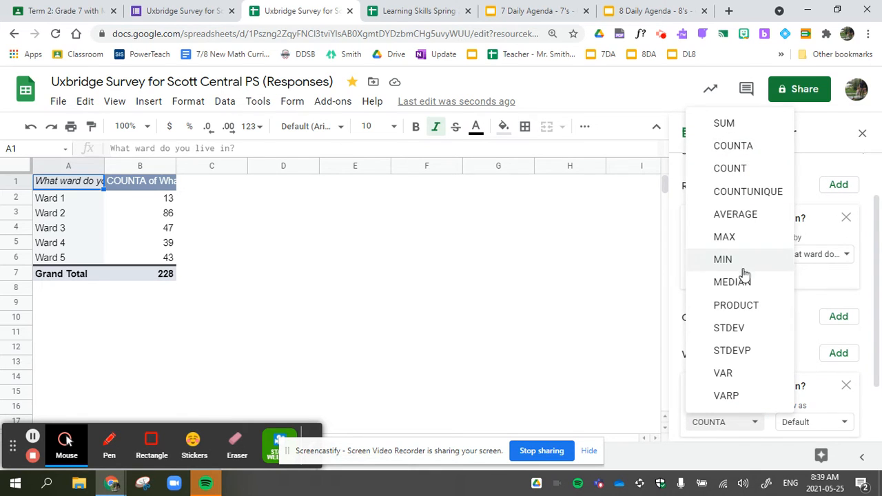
click(734, 147)
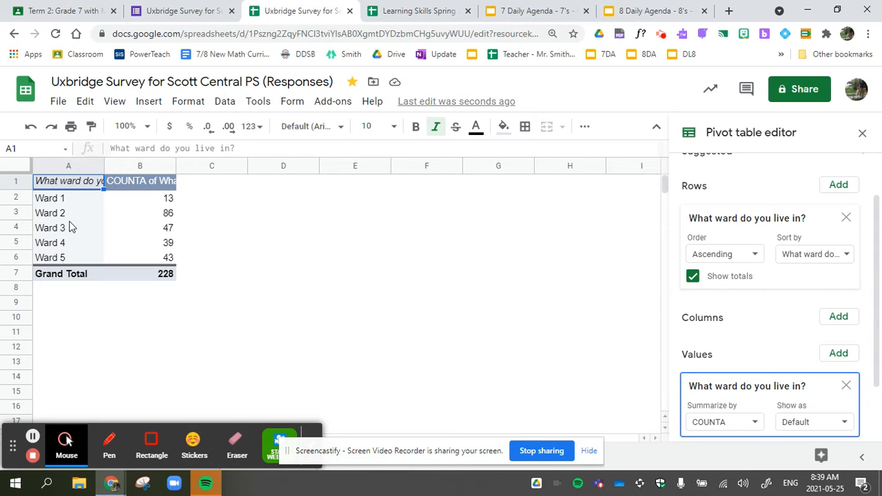
- Insert a chart from the pivot table range A1:B7, including the Grand Total row
drag(49, 182, 144, 269)
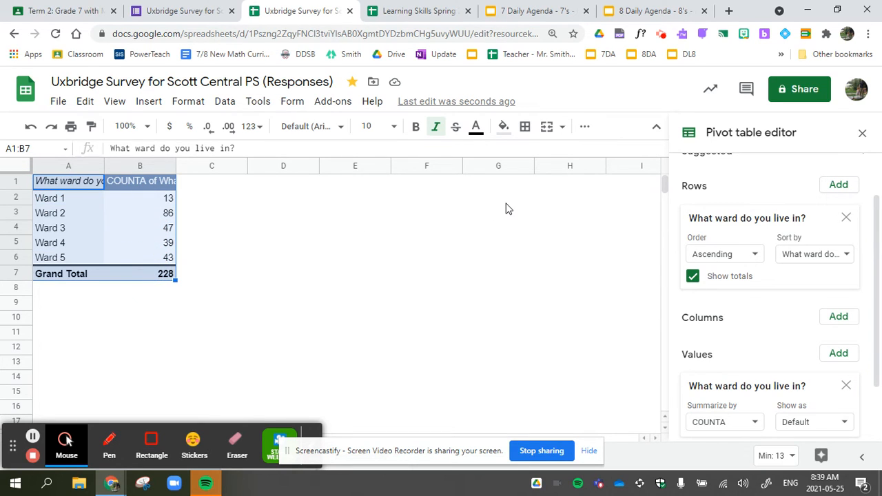
click(586, 128)
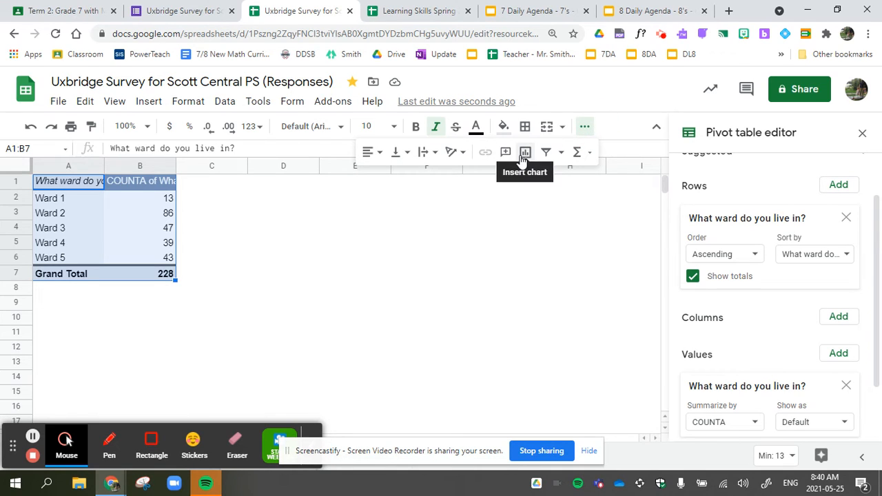
click(147, 103)
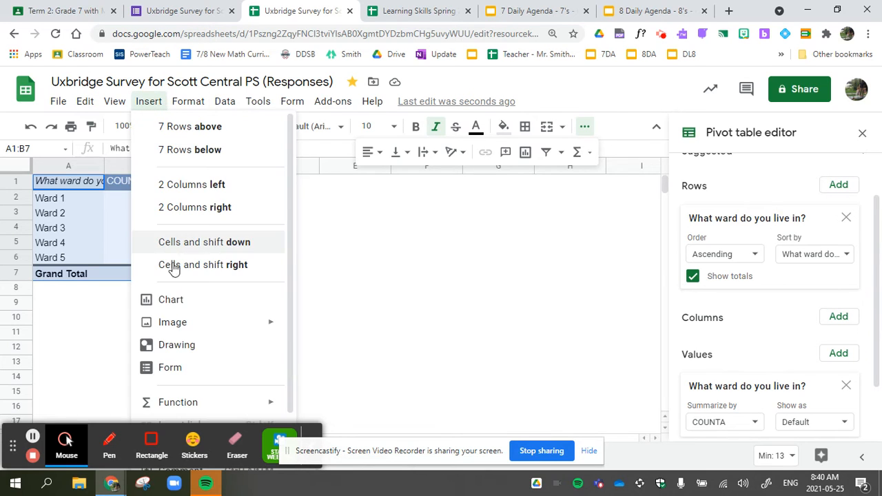
click(177, 303)
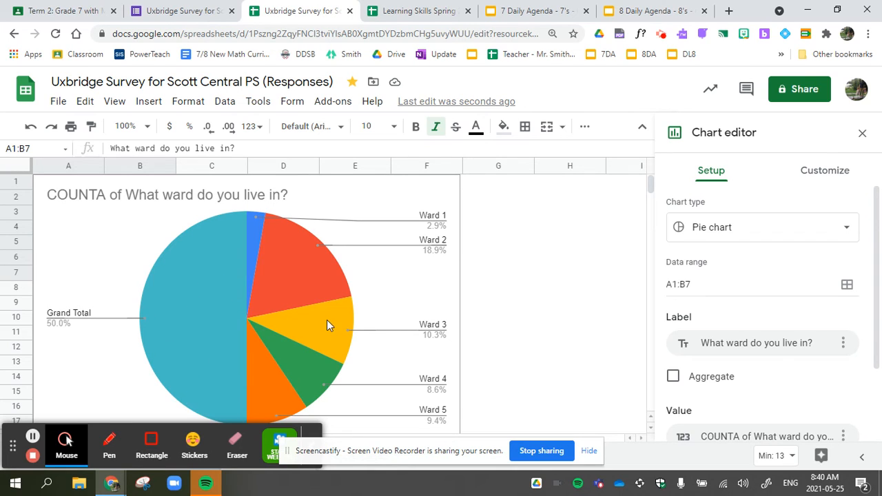
- Delete the pie chart that includes the Grand Total slice
click(350, 194)
click(451, 188)
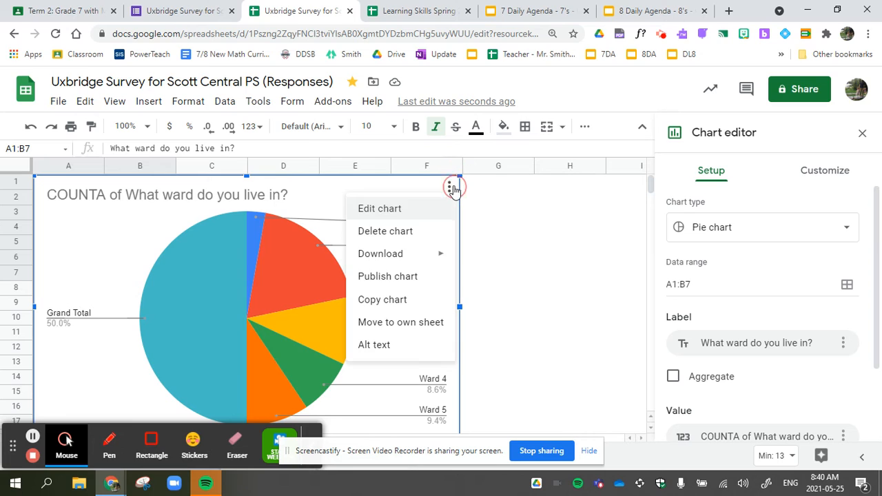
click(403, 231)
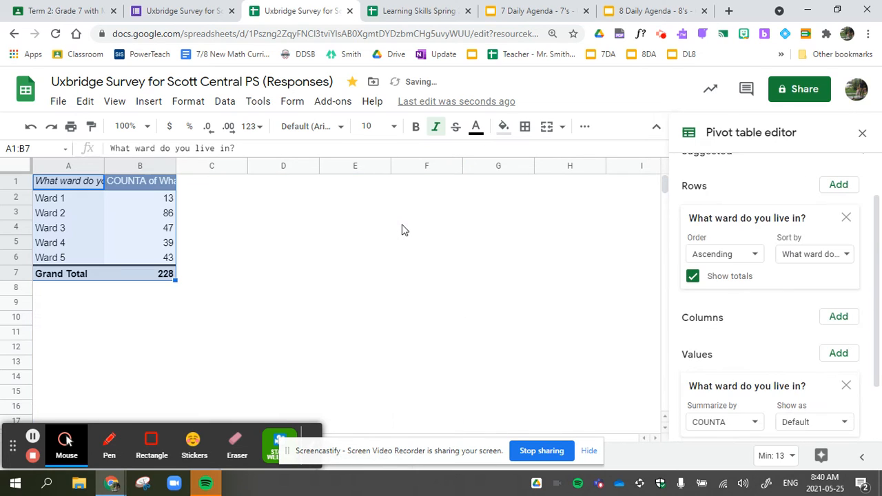
- Insert a pie chart from the range A1:B6, leaving out the Grand Total row
click(69, 229)
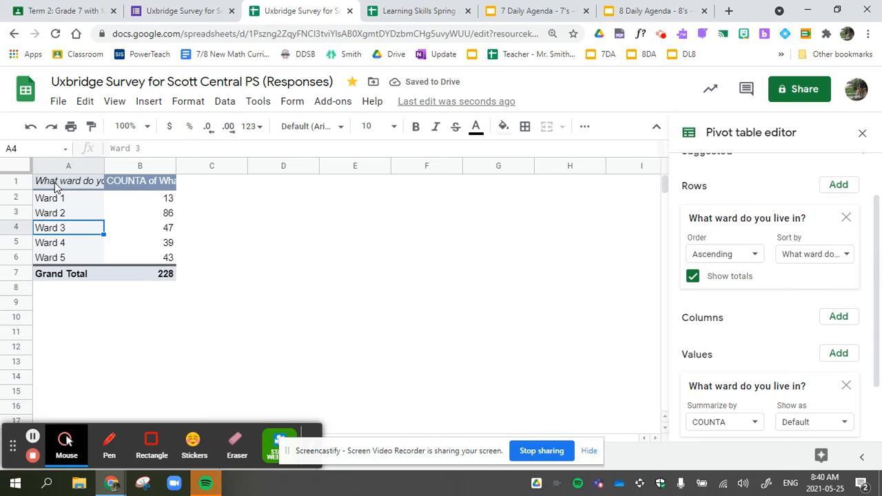
drag(54, 184, 156, 255)
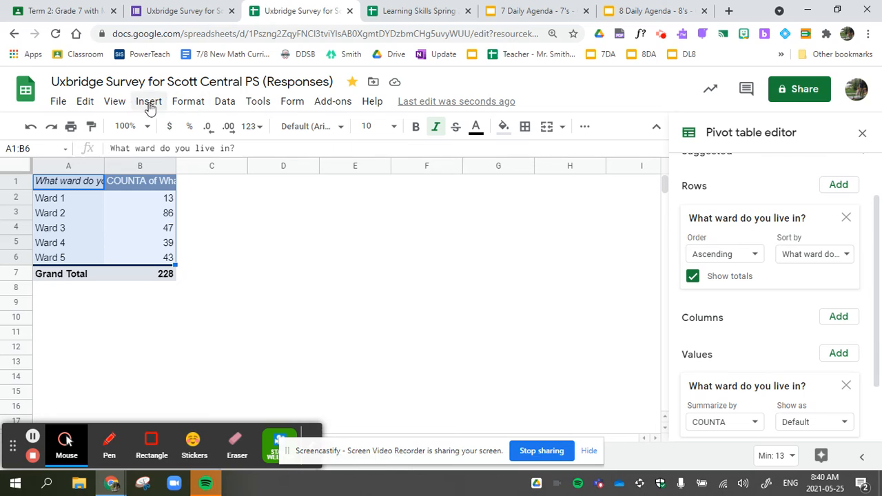
click(180, 108)
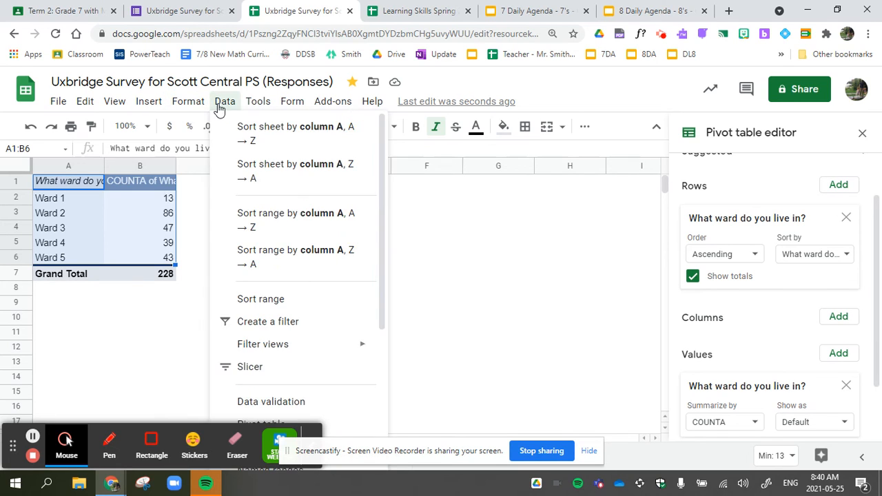
mouse_move(148, 102)
click(161, 301)
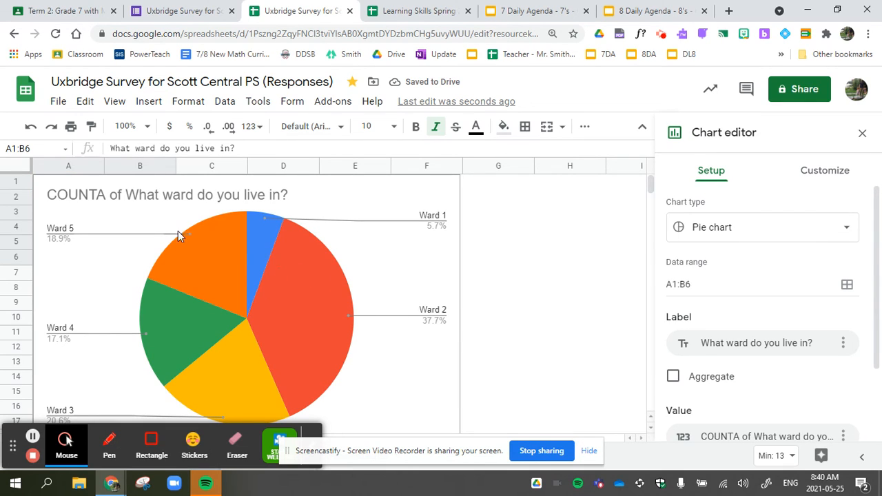
- Color the pie chart's Ward 1 slice yellow and its Ward 2 slice orange
double_click(259, 223)
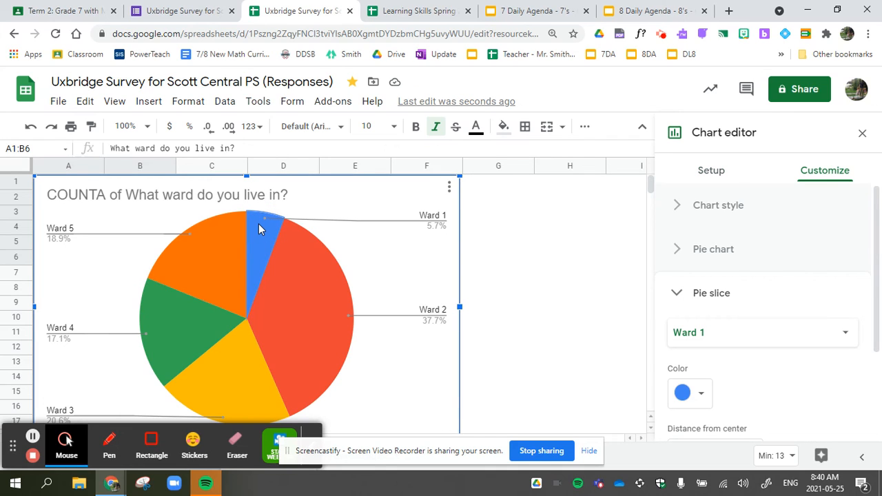
click(703, 394)
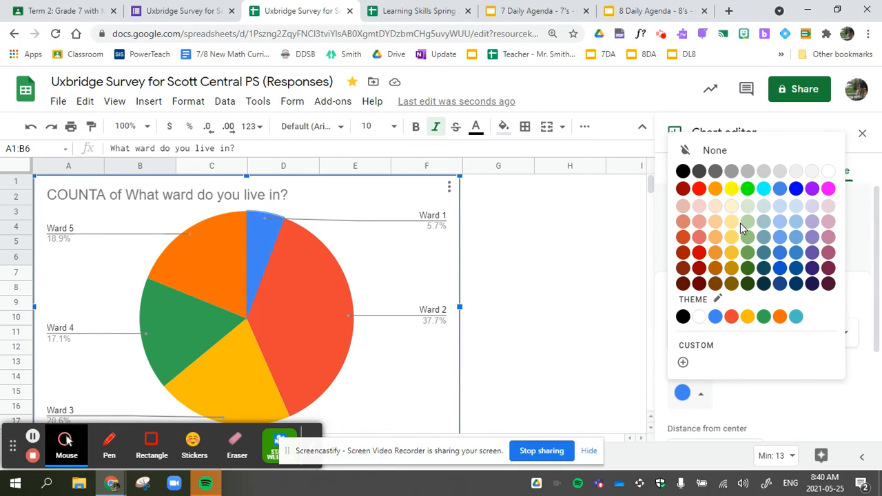
click(732, 189)
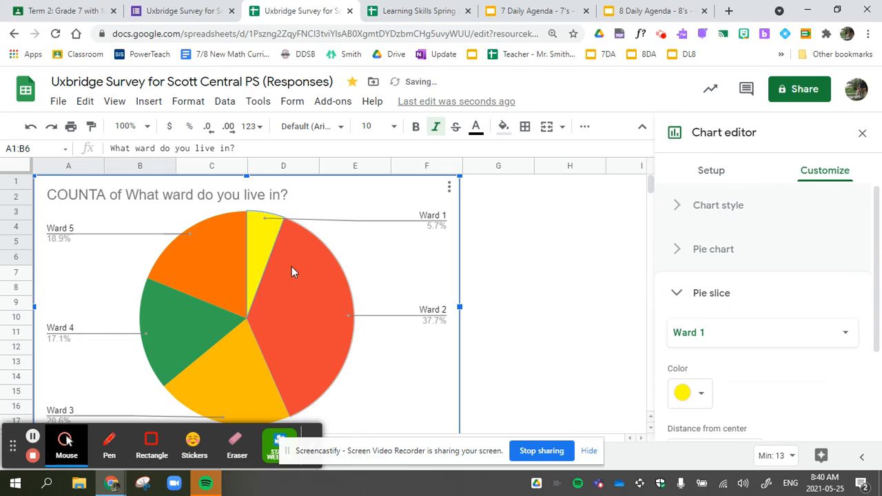
click(292, 268)
click(701, 353)
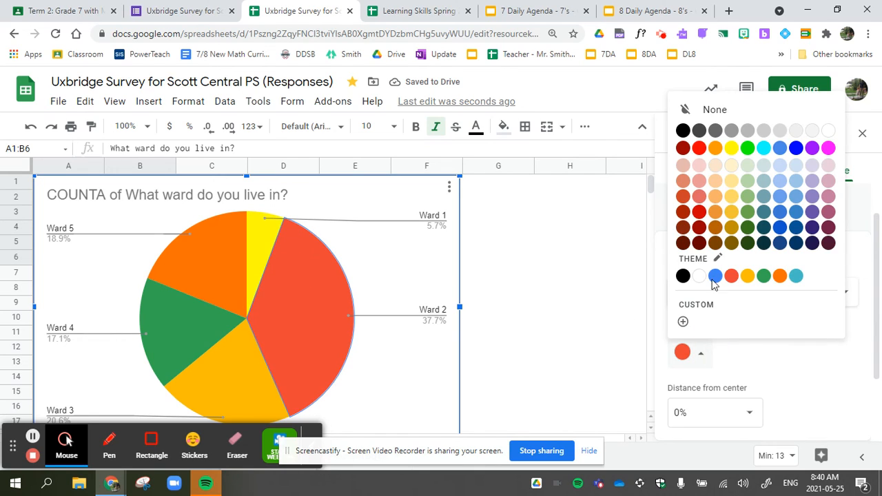
click(717, 149)
- Color the pie chart's Ward 3 slice red
click(233, 357)
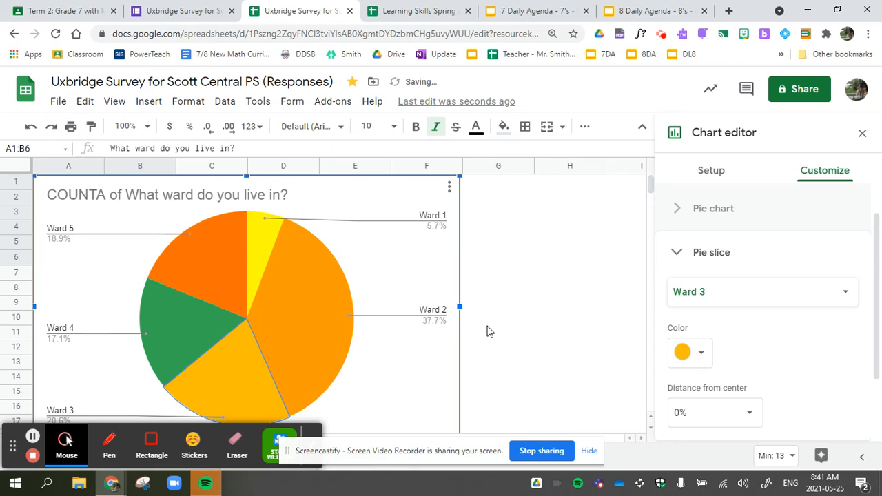
click(698, 355)
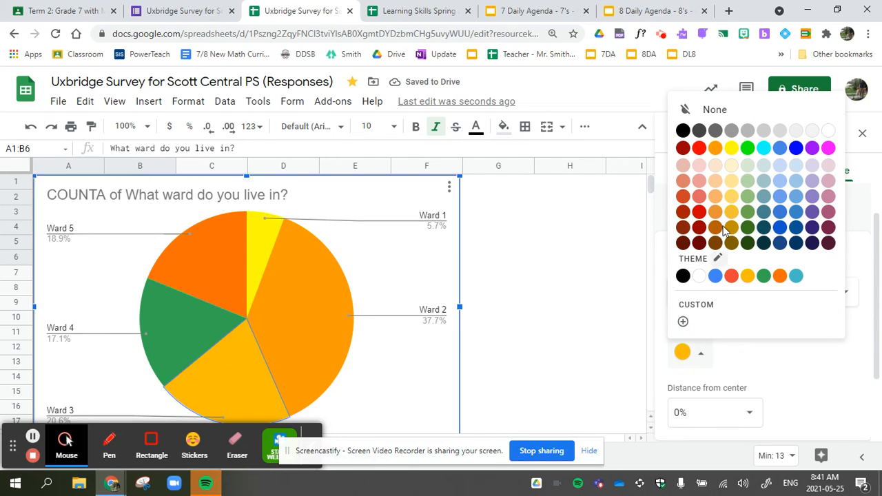
click(698, 148)
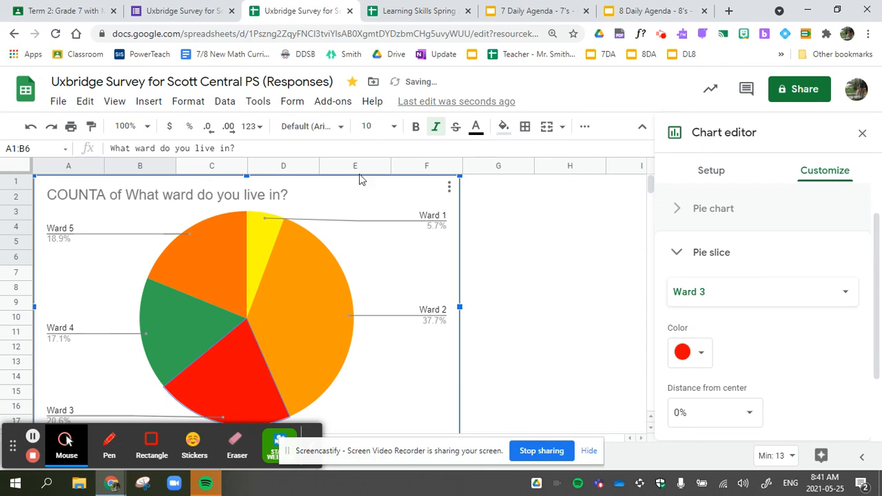
- Remove "COUNTA of" from the chart title so it reads "What ward do you live in?"
click(119, 202)
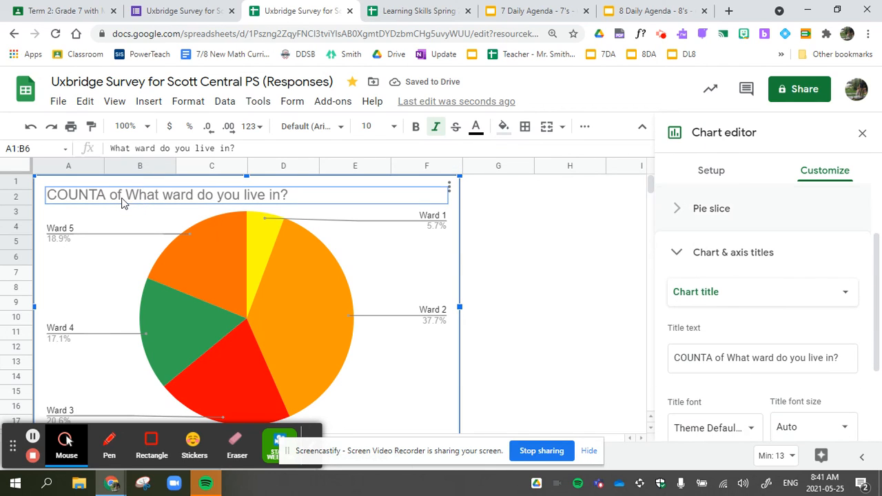
click(127, 199)
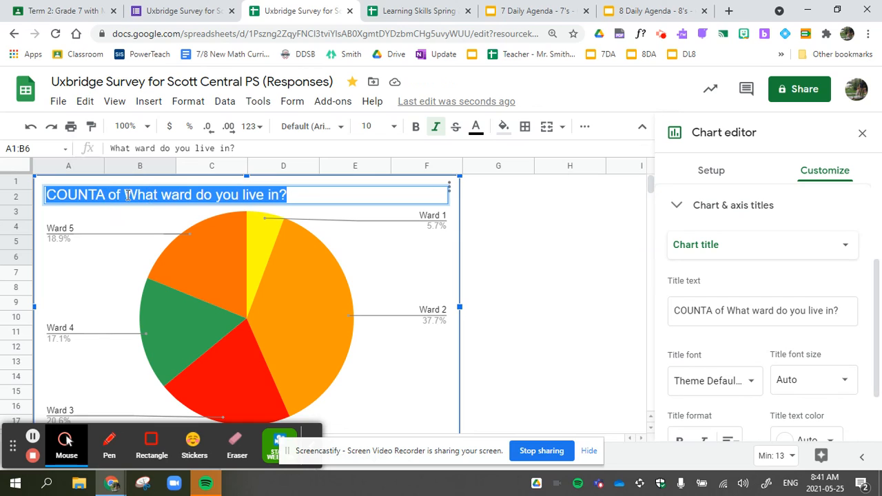
click(127, 196)
key(BackSpace)
key(BackSpace)
key(BackSpace)
key(BackSpace)
key(BackSpace)
key(BackSpace)
key(BackSpace)
key(BackSpace)
key(BackSpace)
key(BackSpace)
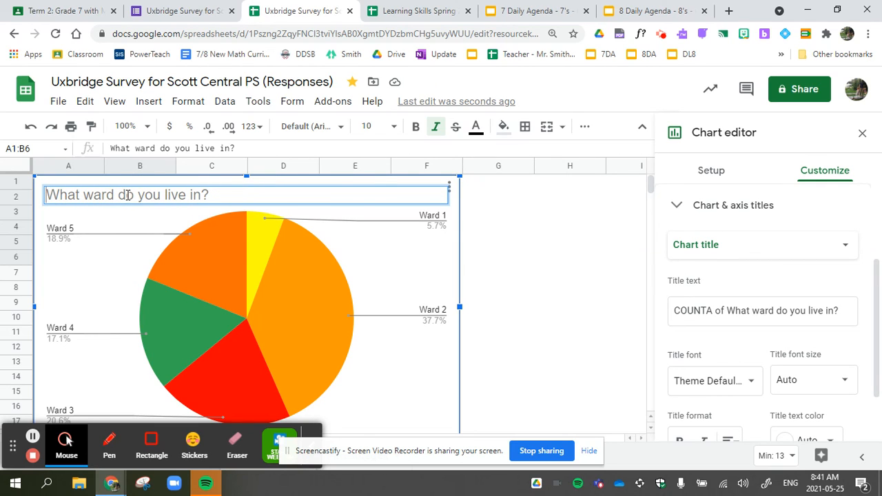
click(522, 238)
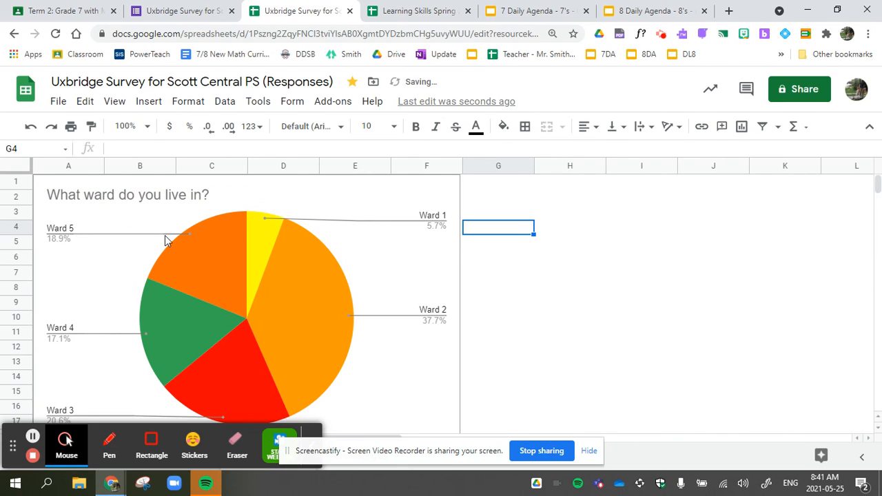